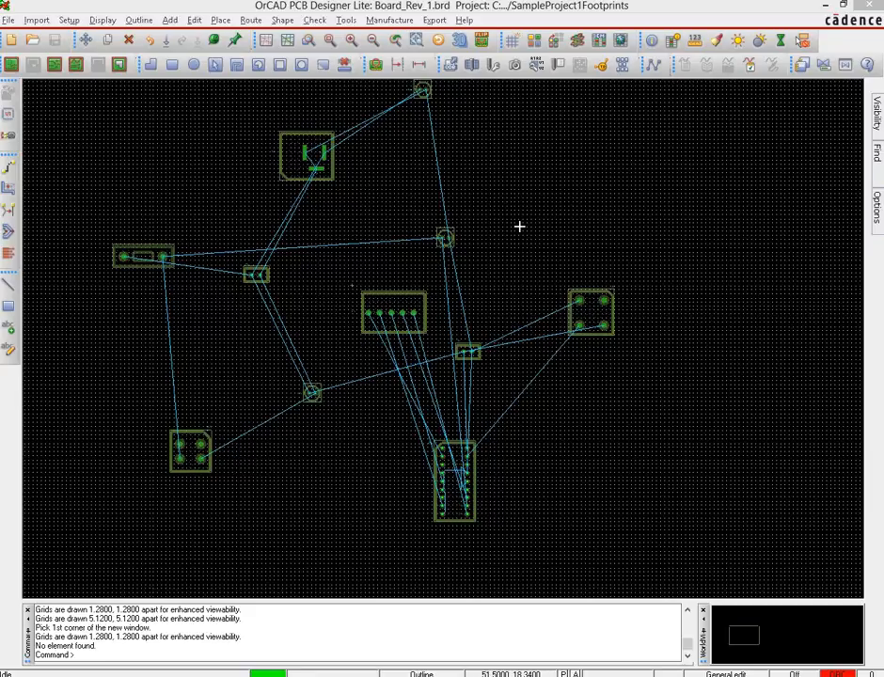
Switch to OrCAD Capture, review the parts on the Power Supply schematic, and return to the board layout
{"action": "key", "text": "alt+Tab"}
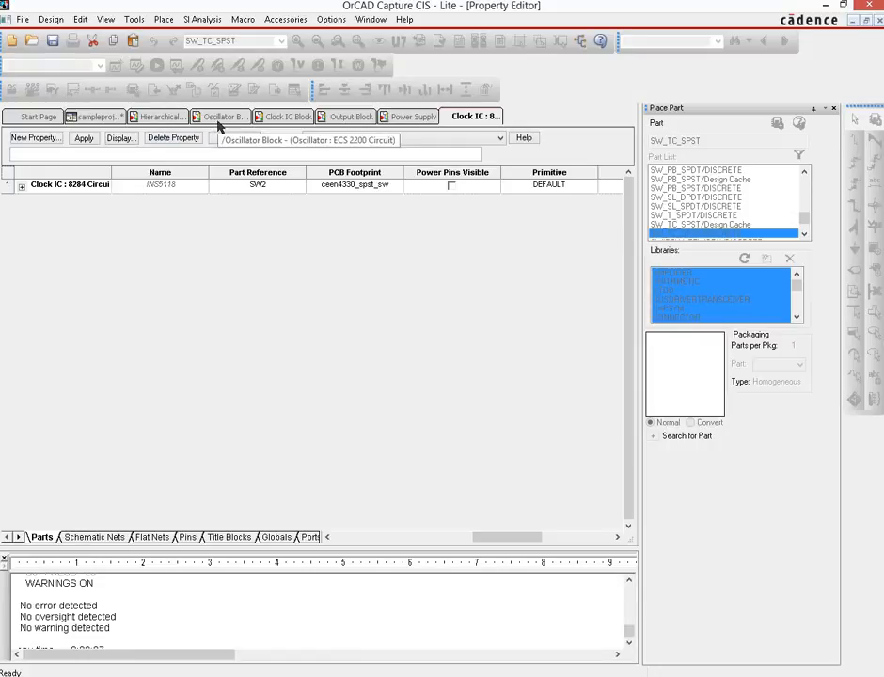
{"action": "left_click", "coordinate": [402, 116]}
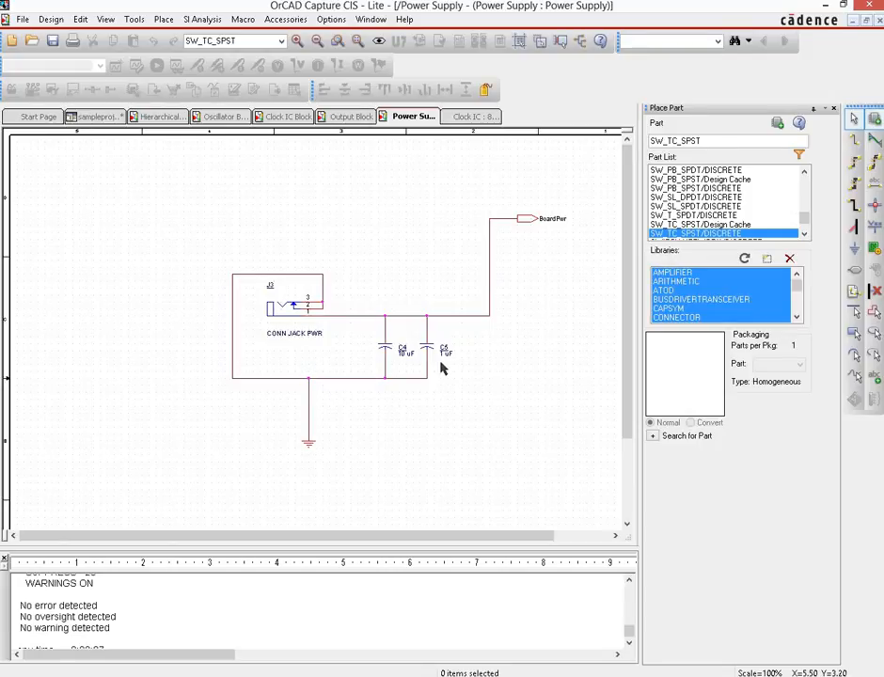
{"action": "left_click", "coordinate": [825, 7]}
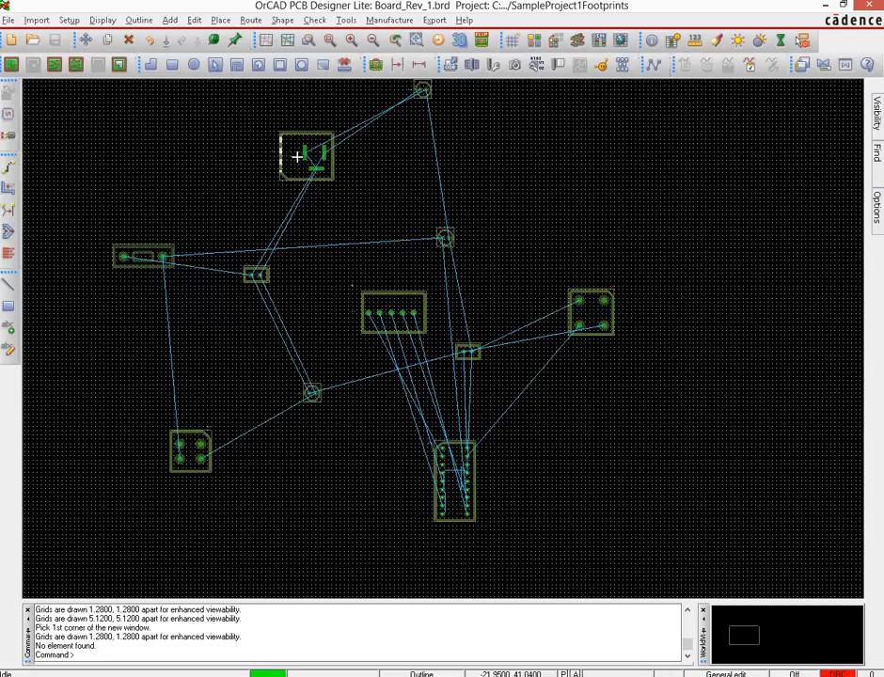
Move the power jack J3 to just above resistor R1
{"action": "scroll", "coordinate": [294, 161], "scroll_direction": "up", "scroll_amount": 2}
{"action": "scroll", "coordinate": [294, 161], "scroll_direction": "down", "scroll_amount": 3}
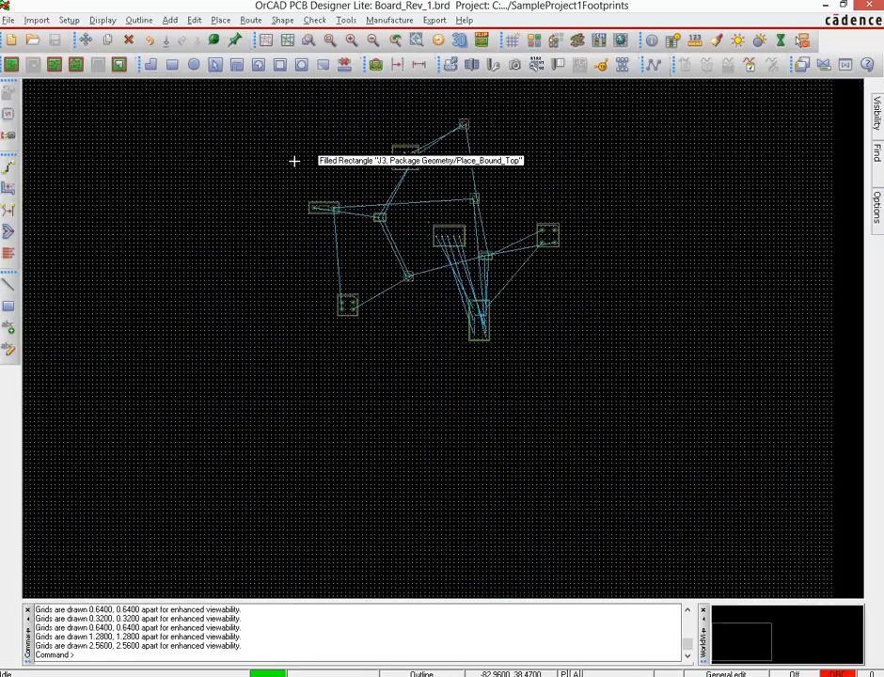
{"action": "scroll", "coordinate": [341, 195], "scroll_direction": "up", "scroll_amount": 1}
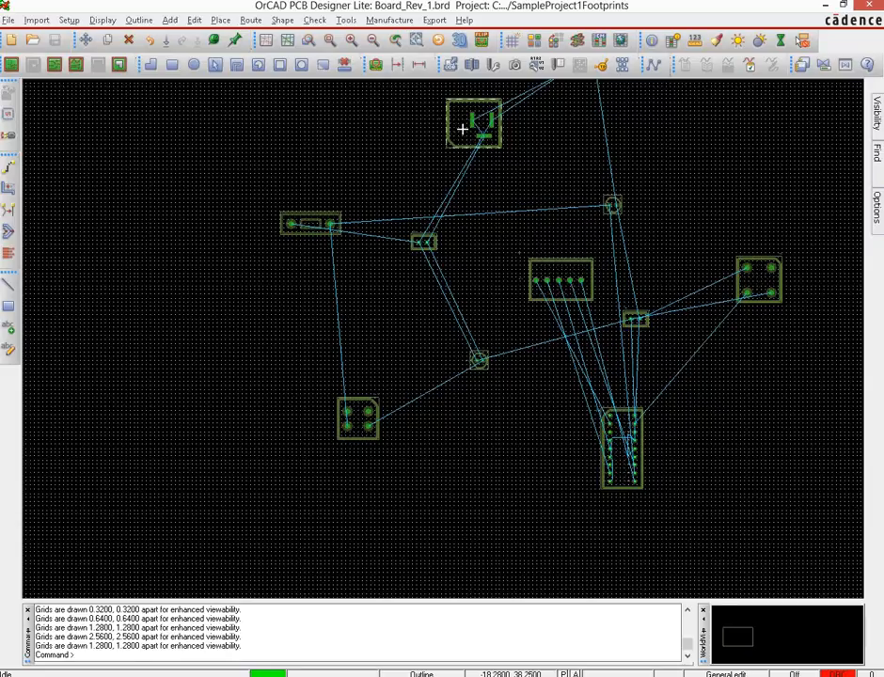
{"action": "left_click_drag", "start_coordinate": [440, 142], "coordinate": [329, 155]}
{"action": "left_click", "coordinate": [329, 155]}
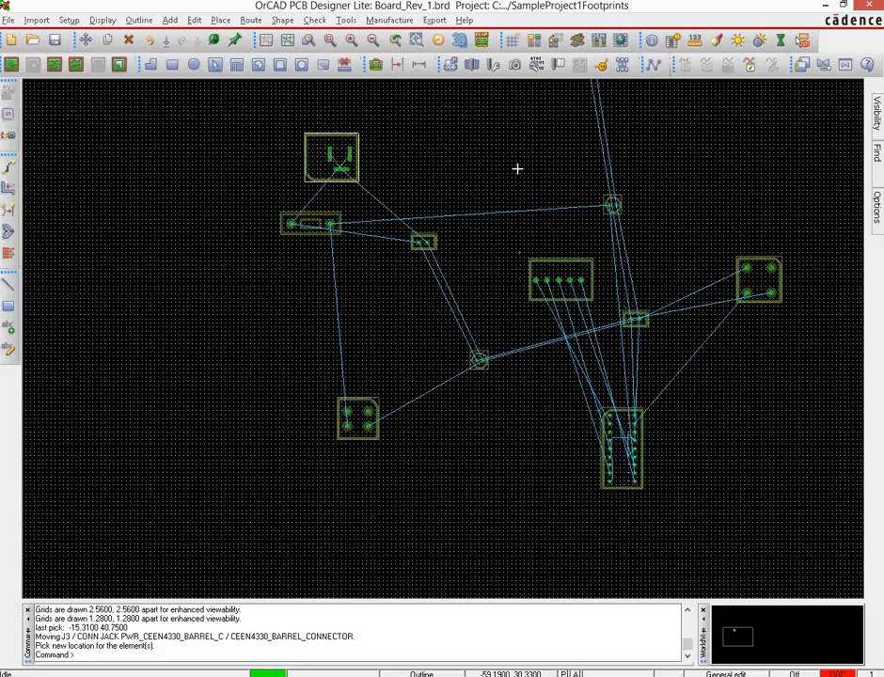
Examine the reference designators of the capacitor footprints around the board, including C2, C1 and C3
{"action": "scroll", "coordinate": [531, 160], "scroll_direction": "up", "scroll_amount": 2}
{"action": "scroll", "coordinate": [530, 158], "scroll_direction": "down", "scroll_amount": 3}
{"action": "scroll", "coordinate": [530, 156], "scroll_direction": "up", "scroll_amount": 1}
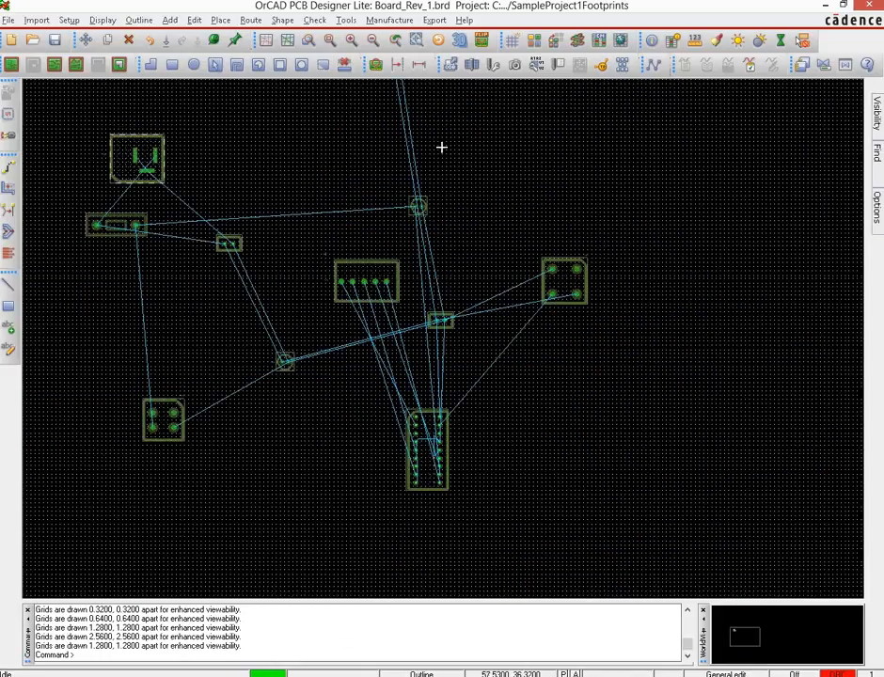
{"action": "key", "text": "Up"}
{"action": "key", "text": "Up"}
{"action": "key", "text": "Down"}
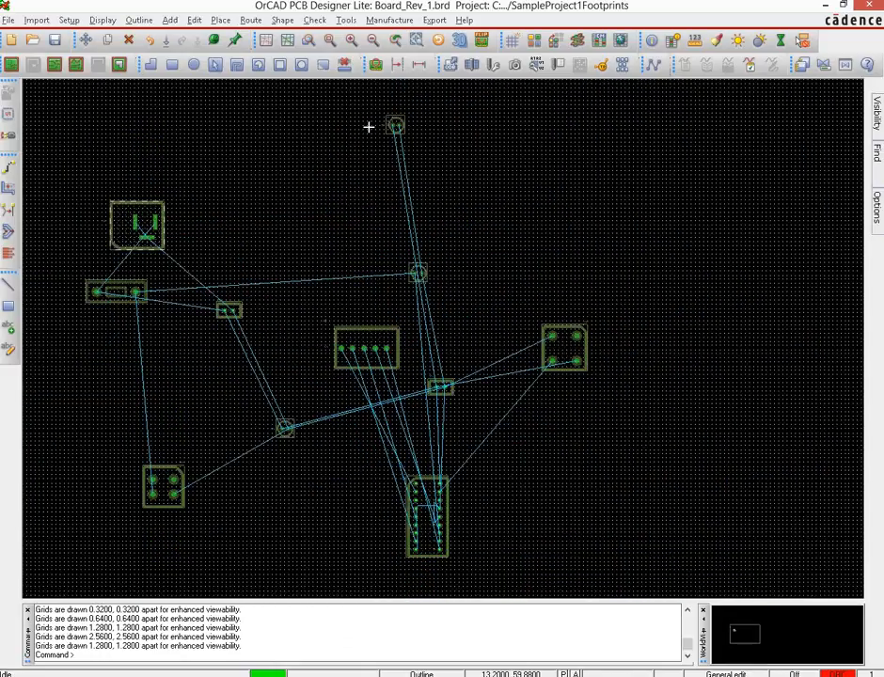
{"action": "scroll", "coordinate": [395, 123], "scroll_direction": "up", "scroll_amount": 3}
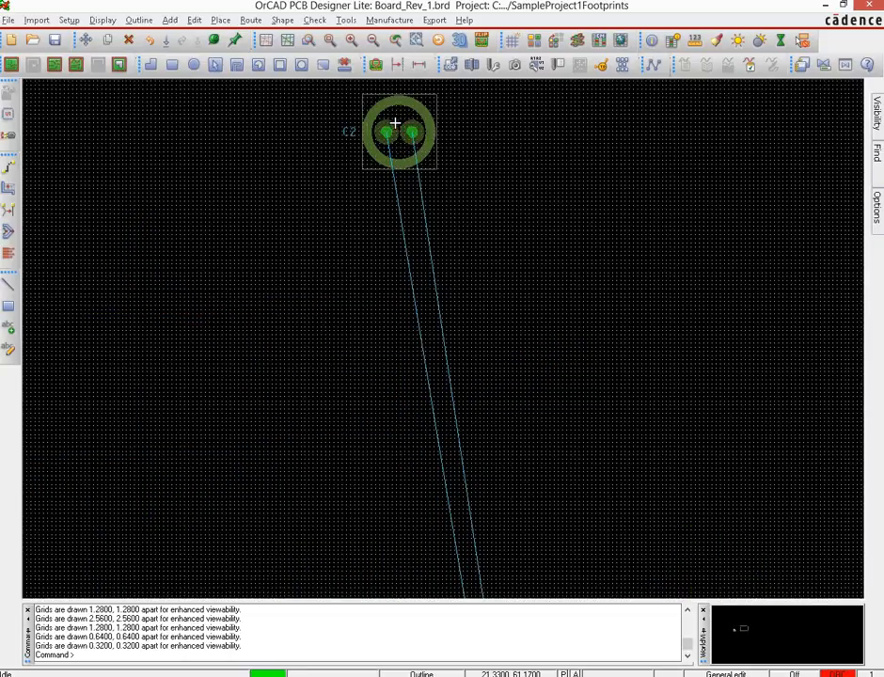
{"action": "scroll", "coordinate": [393, 129], "scroll_direction": "down", "scroll_amount": 2}
{"action": "scroll", "coordinate": [393, 129], "scroll_direction": "down", "scroll_amount": 2}
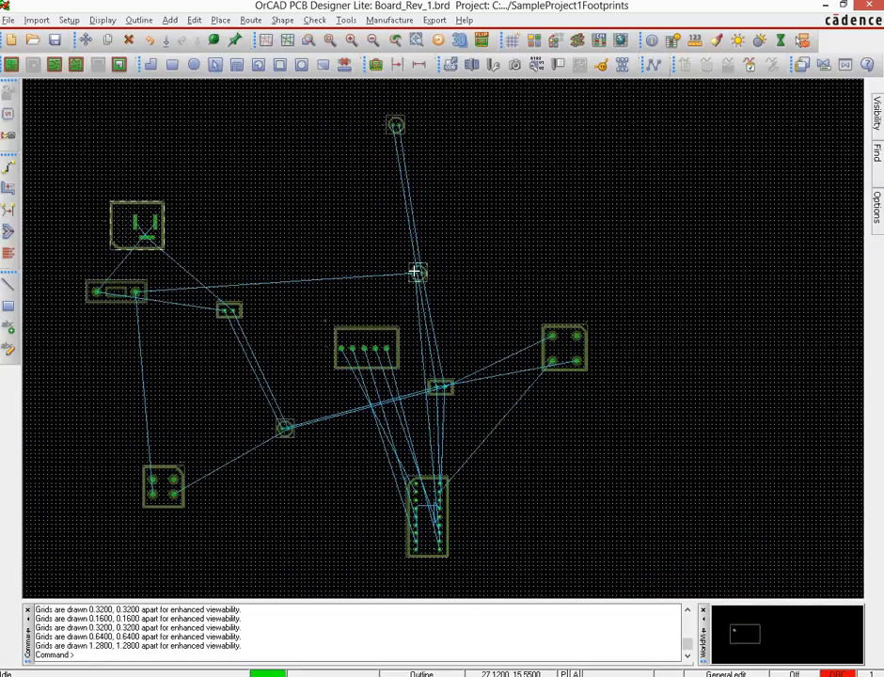
{"action": "scroll", "coordinate": [414, 271], "scroll_direction": "up", "scroll_amount": 4}
{"action": "scroll", "coordinate": [414, 271], "scroll_direction": "down", "scroll_amount": 2}
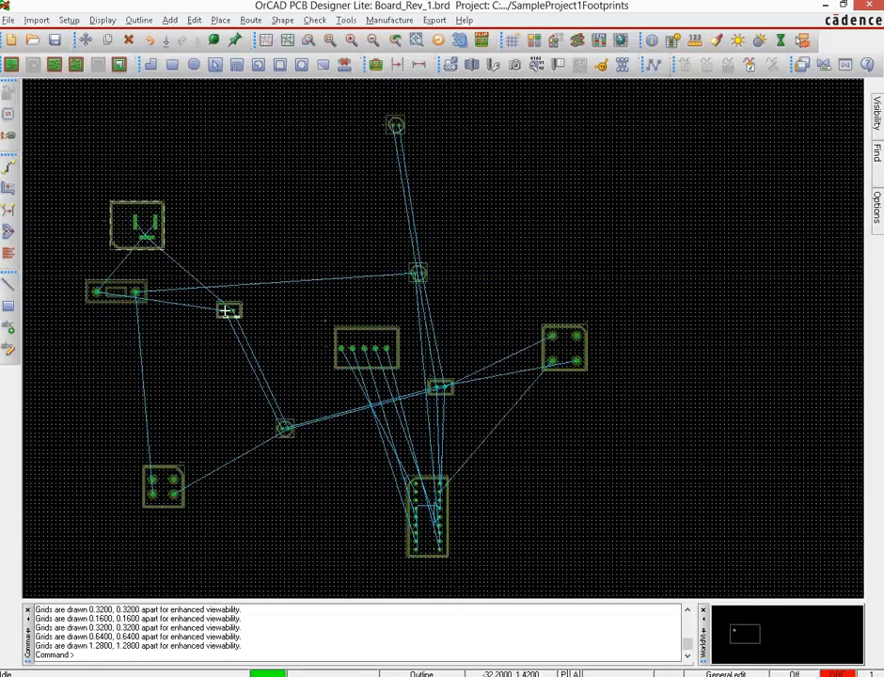
{"action": "scroll", "coordinate": [225, 310], "scroll_direction": "up", "scroll_amount": 1}
{"action": "scroll", "coordinate": [225, 310], "scroll_direction": "up", "scroll_amount": 1}
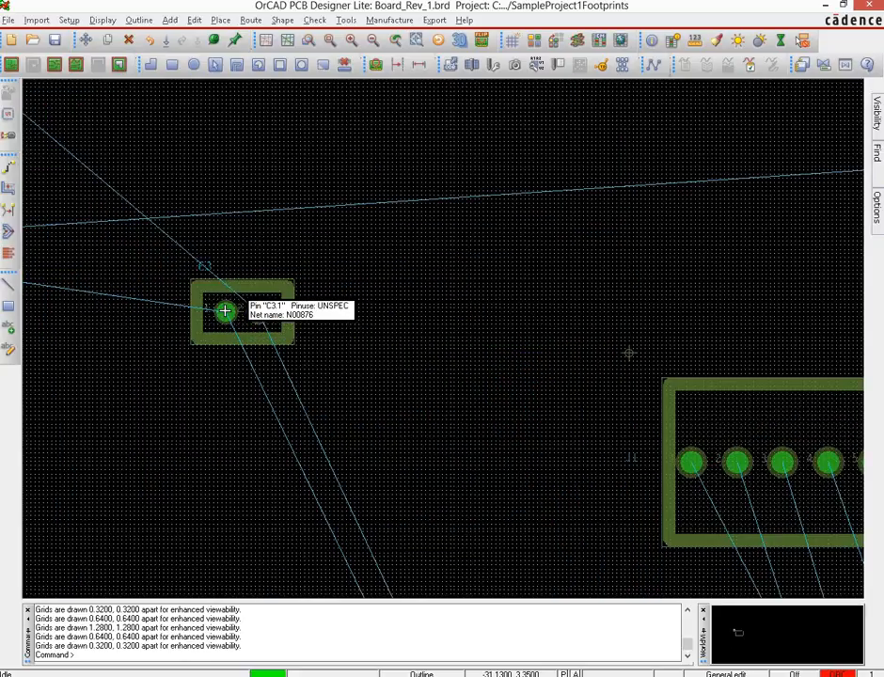
{"action": "scroll", "coordinate": [225, 311], "scroll_direction": "up", "scroll_amount": 1}
{"action": "scroll", "coordinate": [224, 311], "scroll_direction": "down", "scroll_amount": 2}
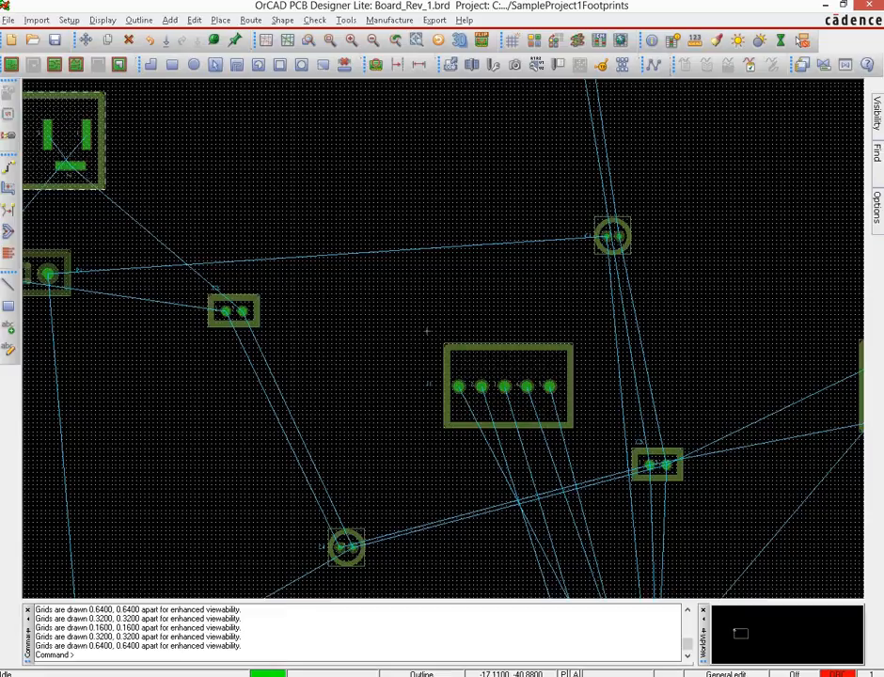
Move capacitor C3 into the gap between power jack J3 and resistor R1
{"action": "left_click", "coordinate": [340, 554]}
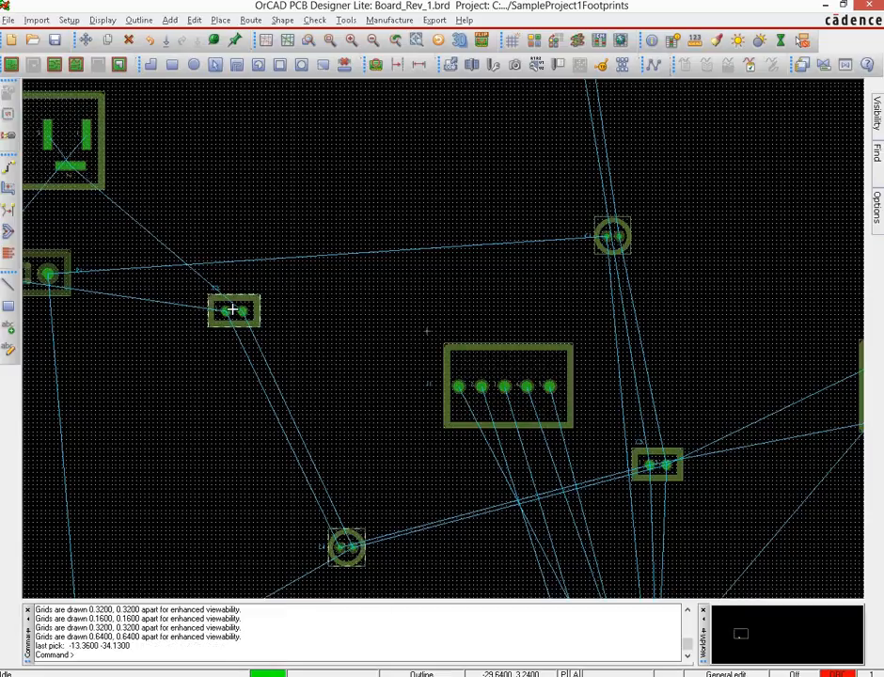
{"action": "left_click", "coordinate": [226, 310]}
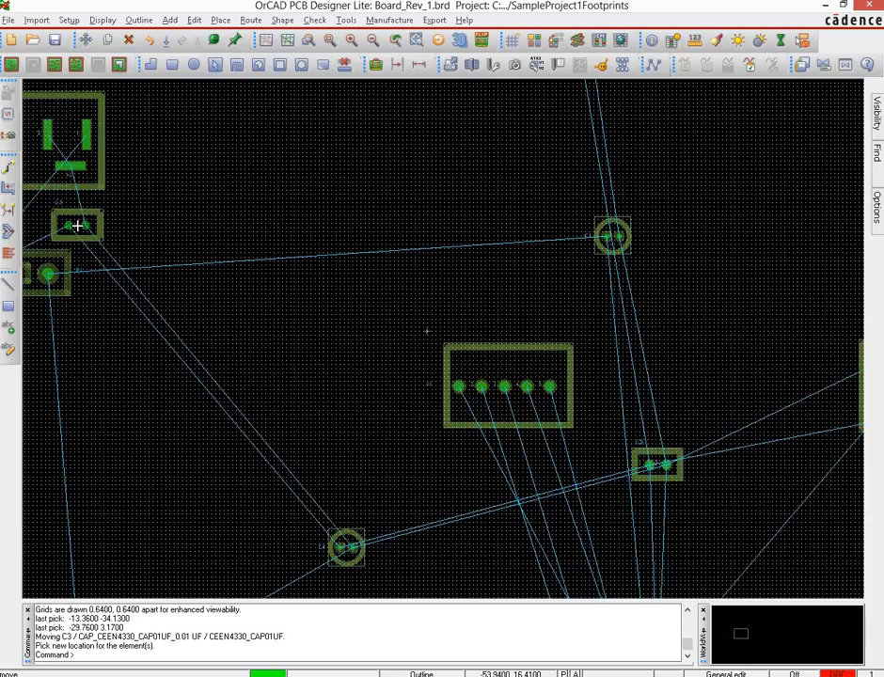
{"action": "left_click", "coordinate": [77, 226]}
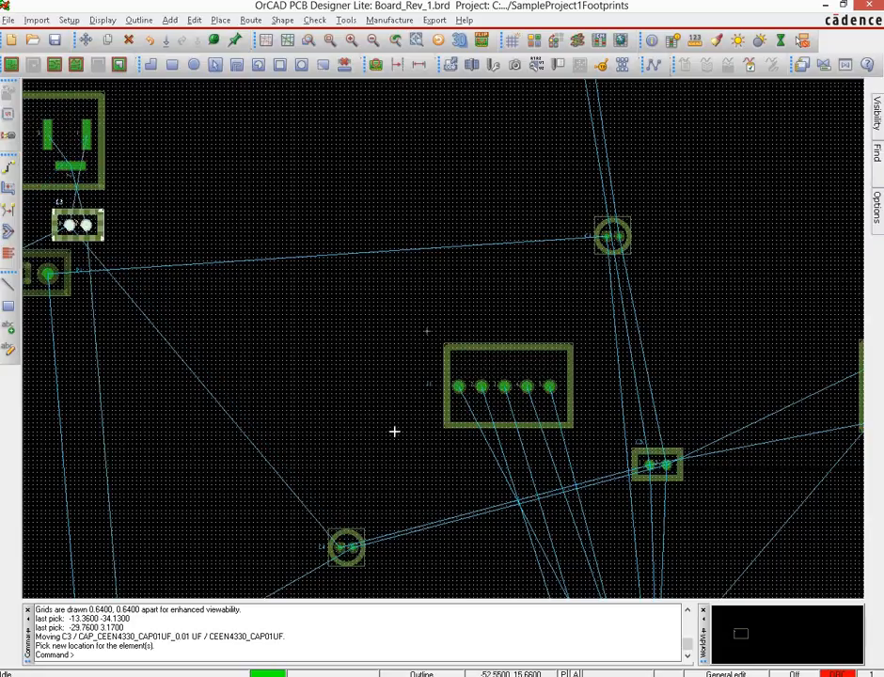
Move capacitor C4 directly to the left of capacitor C3, below power jack J3
{"action": "left_click", "coordinate": [334, 560]}
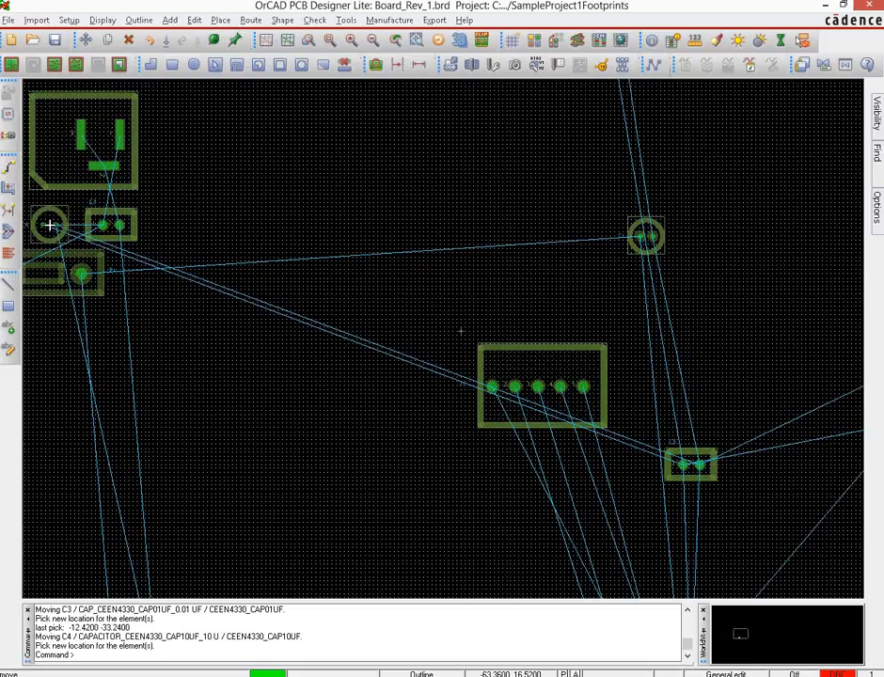
{"action": "left_click", "coordinate": [49, 224]}
{"action": "left_click", "coordinate": [296, 218]}
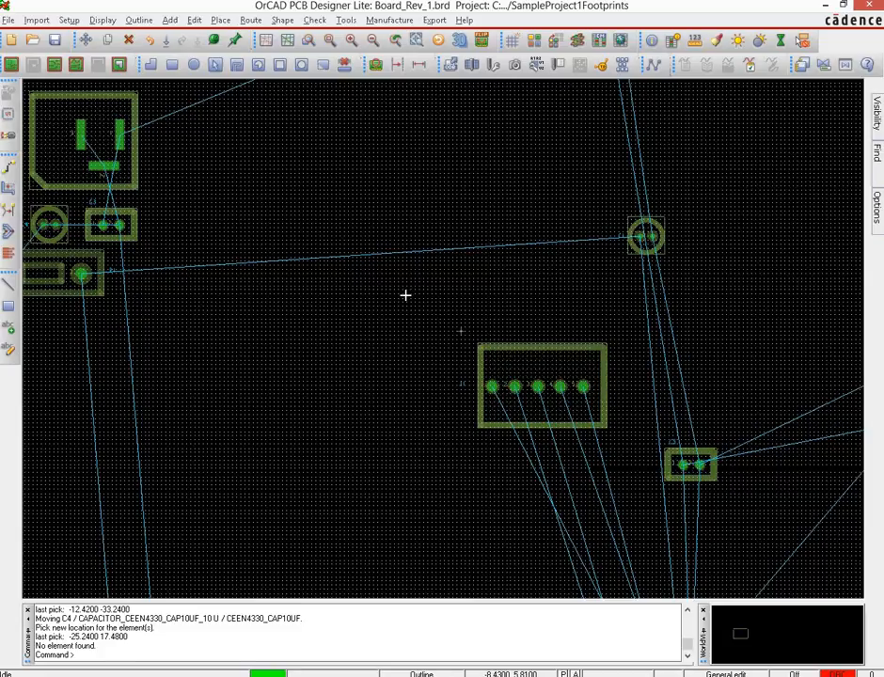
Save the board, overwriting the existing Board_Rev_1.brd file
{"action": "scroll", "coordinate": [405, 295], "scroll_direction": "down", "scroll_amount": 2}
{"action": "left_click", "coordinate": [56, 40]}
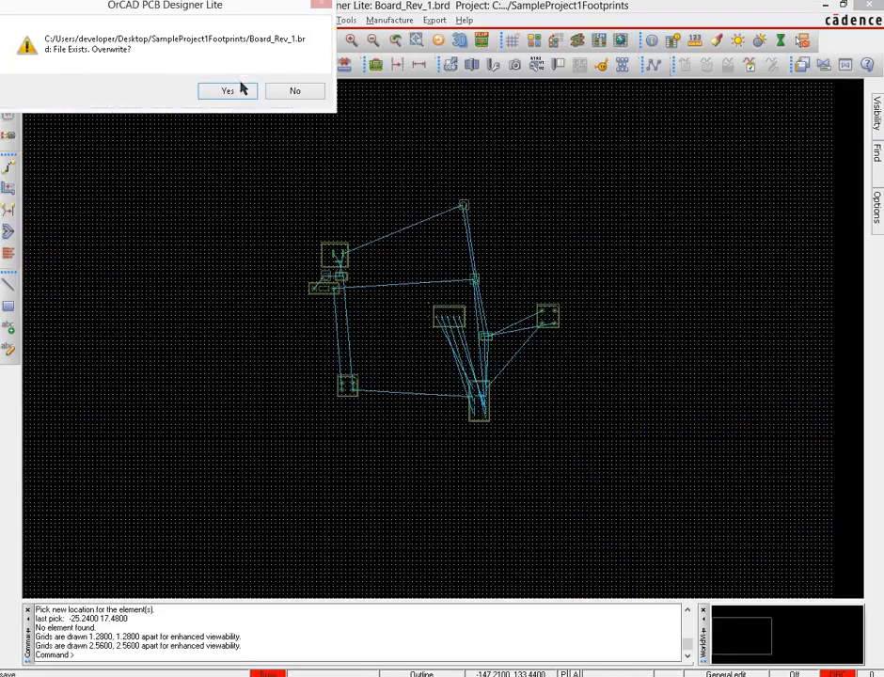
{"action": "left_click", "coordinate": [231, 88]}
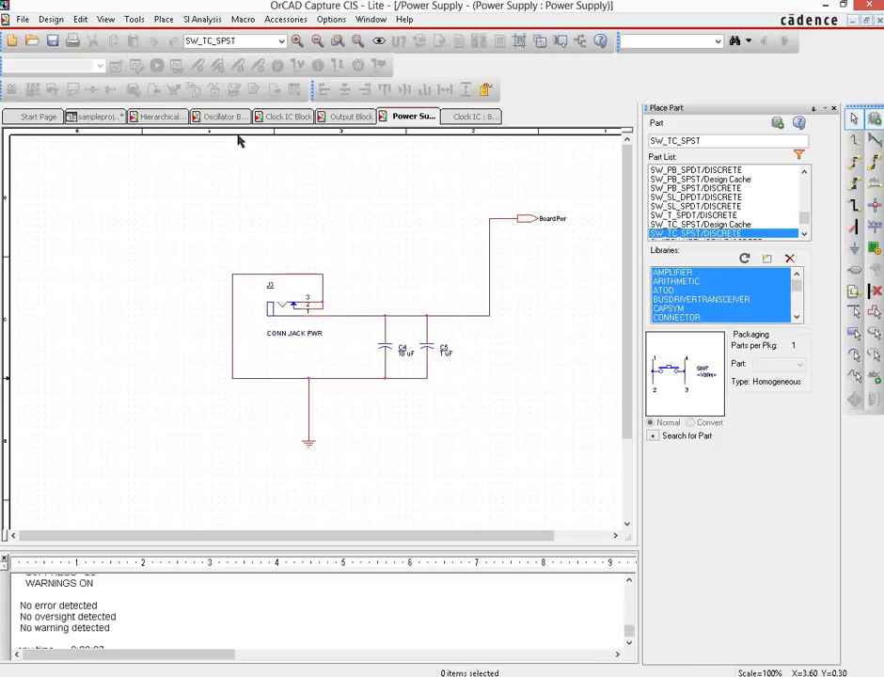
Review the Oscillator Block and Clock IC Block schematics in OrCAD Capture, then return to the board layout
{"action": "left_click", "coordinate": [224, 117]}
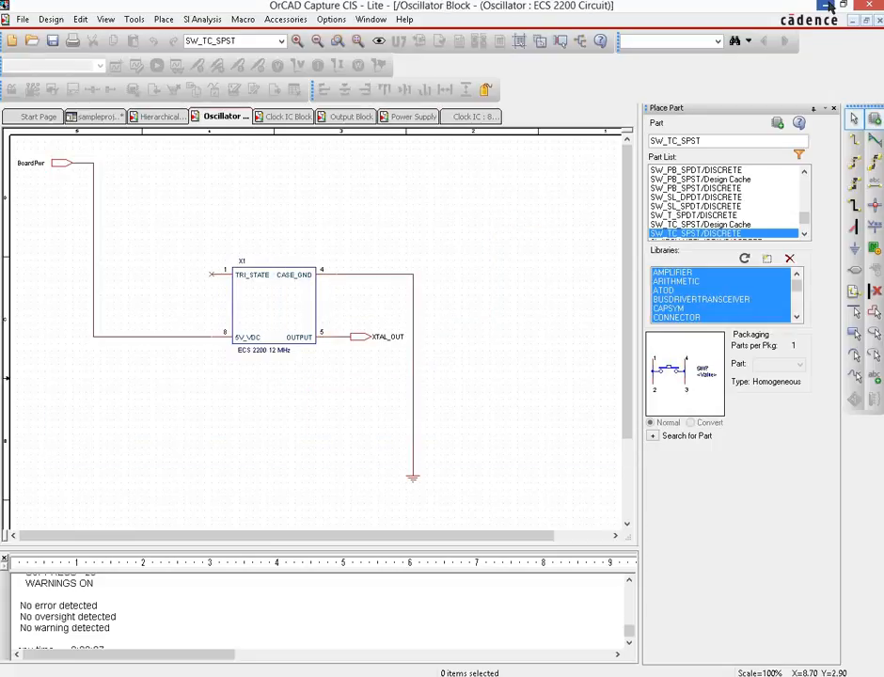
{"action": "left_click", "coordinate": [278, 118]}
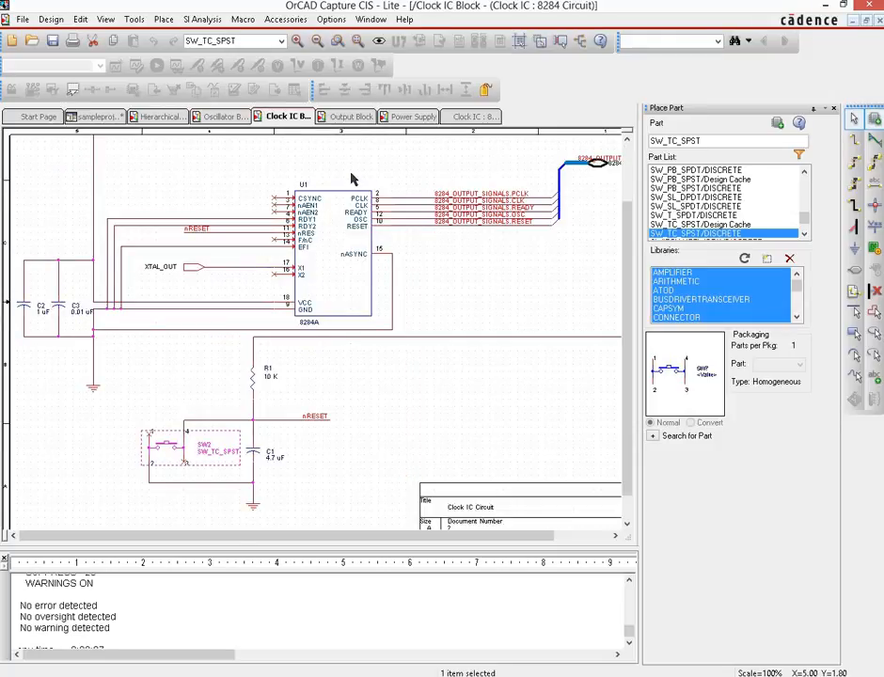
{"action": "scroll", "coordinate": [352, 185], "scroll_direction": "up", "scroll_amount": 1}
{"action": "scroll", "coordinate": [353, 230], "scroll_direction": "up", "scroll_amount": 1}
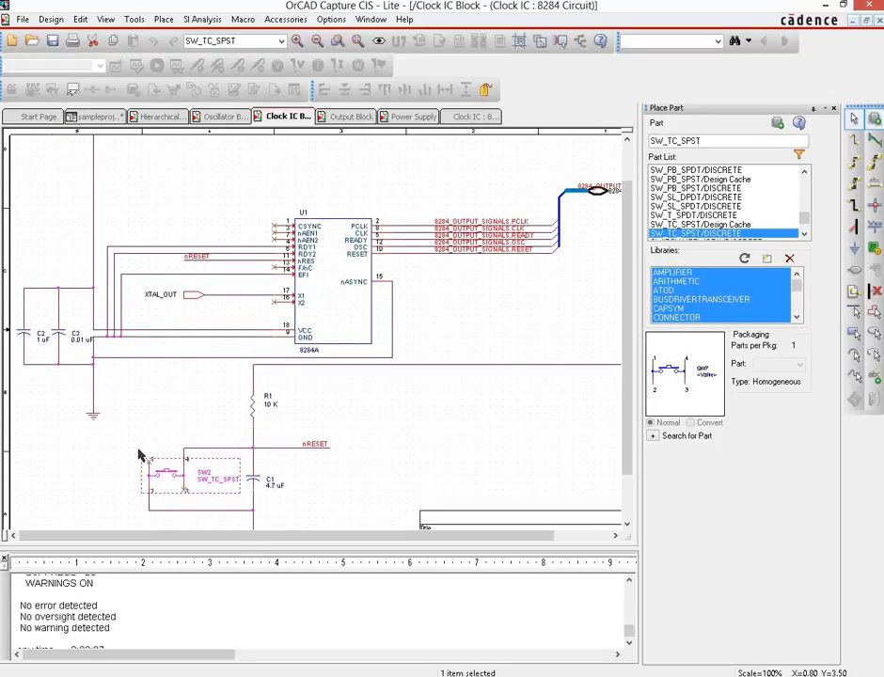
{"action": "left_click", "coordinate": [825, 6]}
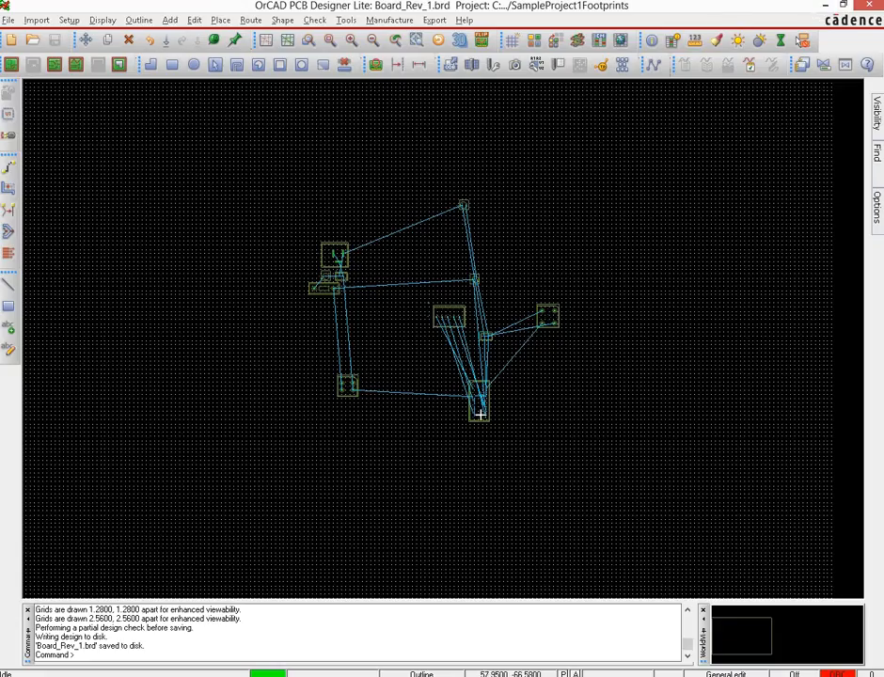
Move the 8284A chip U1 up between C3 and the four-pin oscillator, and move connector J1 well below and right of U1
{"action": "scroll", "coordinate": [481, 409], "scroll_direction": "up", "scroll_amount": 4}
{"action": "scroll", "coordinate": [481, 409], "scroll_direction": "down", "scroll_amount": 3}
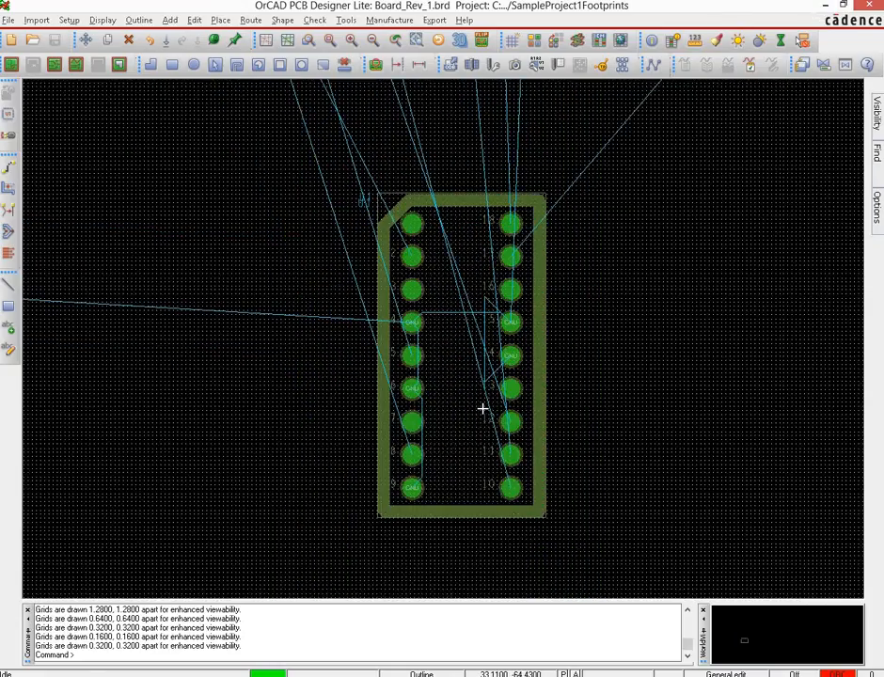
{"action": "scroll", "coordinate": [482, 409], "scroll_direction": "down", "scroll_amount": 2}
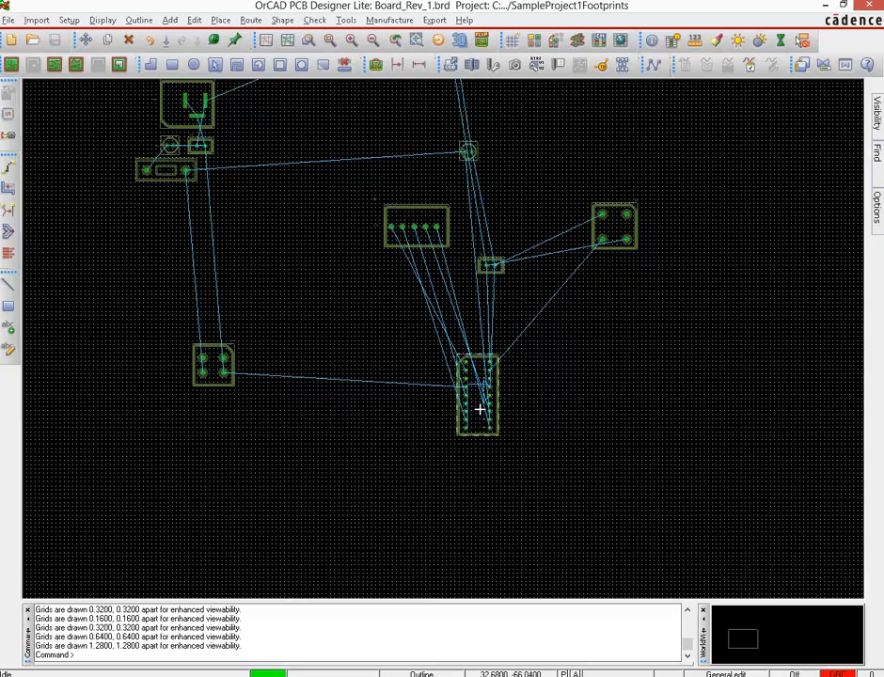
{"action": "left_click_drag", "start_coordinate": [480, 405], "coordinate": [374, 202]}
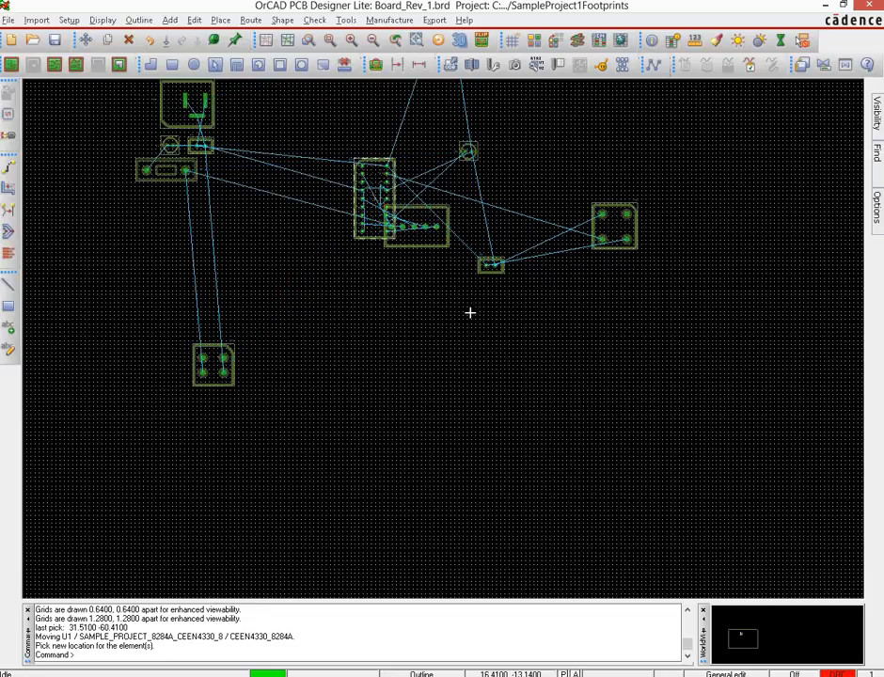
{"action": "left_click_drag", "start_coordinate": [432, 240], "coordinate": [533, 428]}
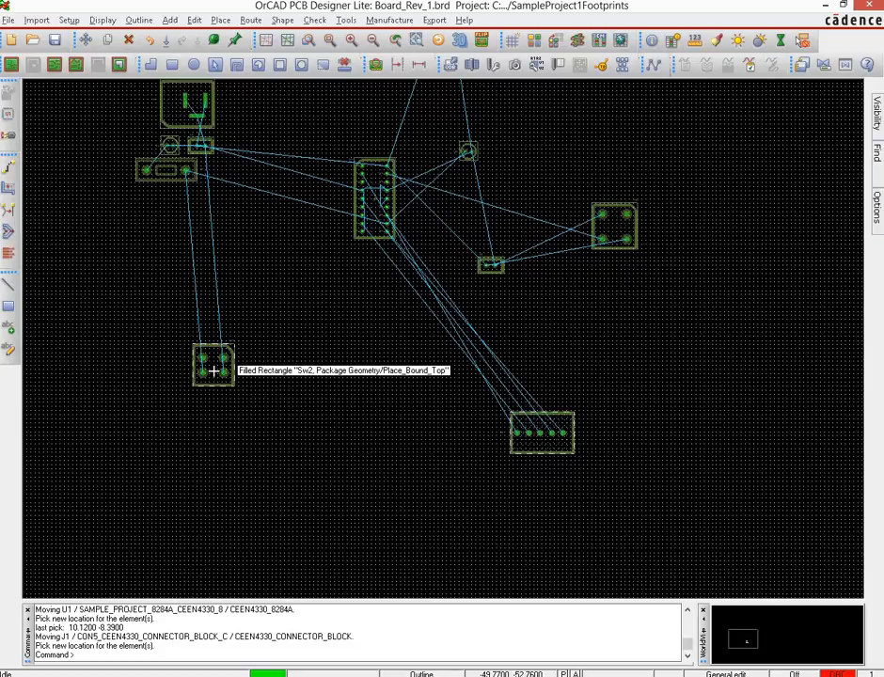
Move switch SW2 to the left of U1 and place resistor R1 directly below the switch
{"action": "left_click_drag", "start_coordinate": [199, 360], "coordinate": [236, 235]}
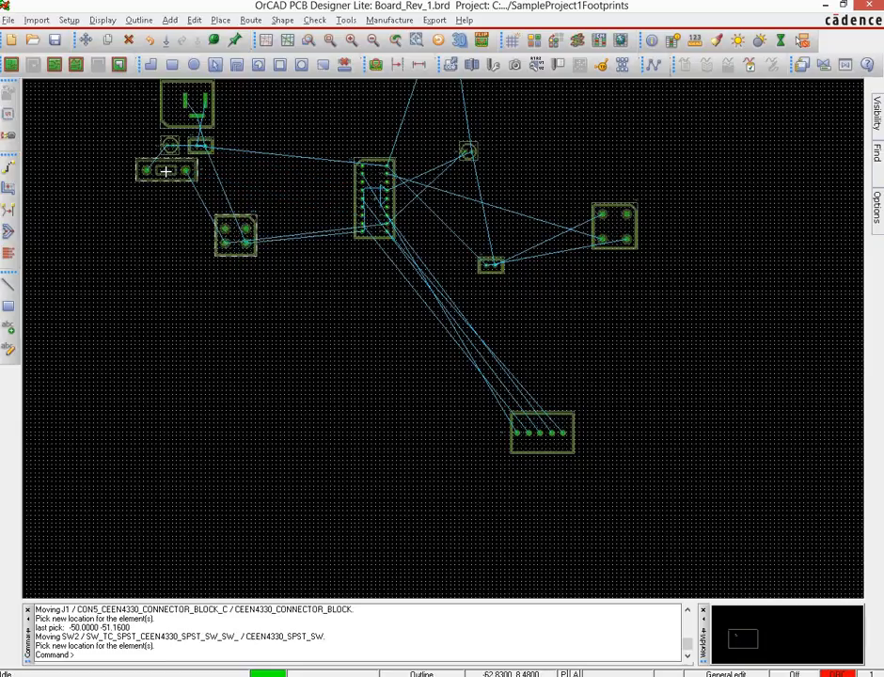
{"action": "left_click_drag", "start_coordinate": [164, 171], "coordinate": [233, 282]}
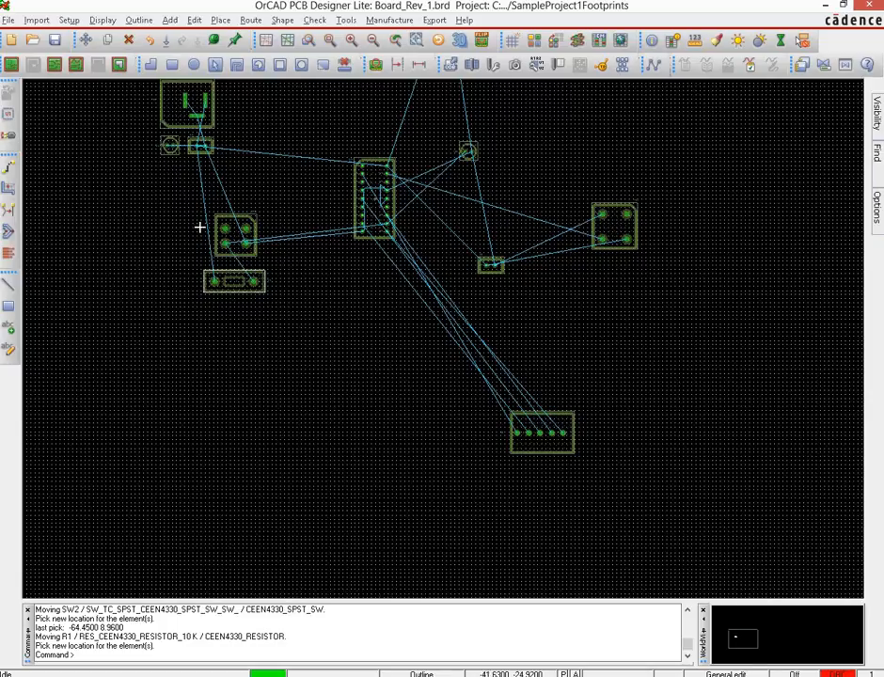
Move the 4.7 uF capacitor C1 right beside the upper right-hand pins of U1
{"action": "left_click", "coordinate": [460, 136]}
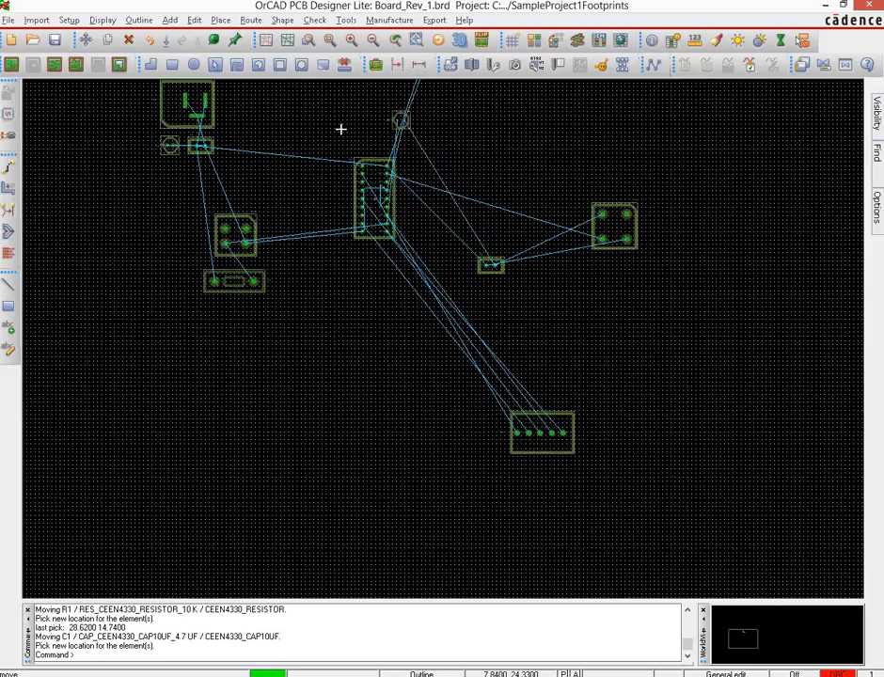
{"action": "left_click", "coordinate": [291, 275]}
{"action": "left_click", "coordinate": [284, 268]}
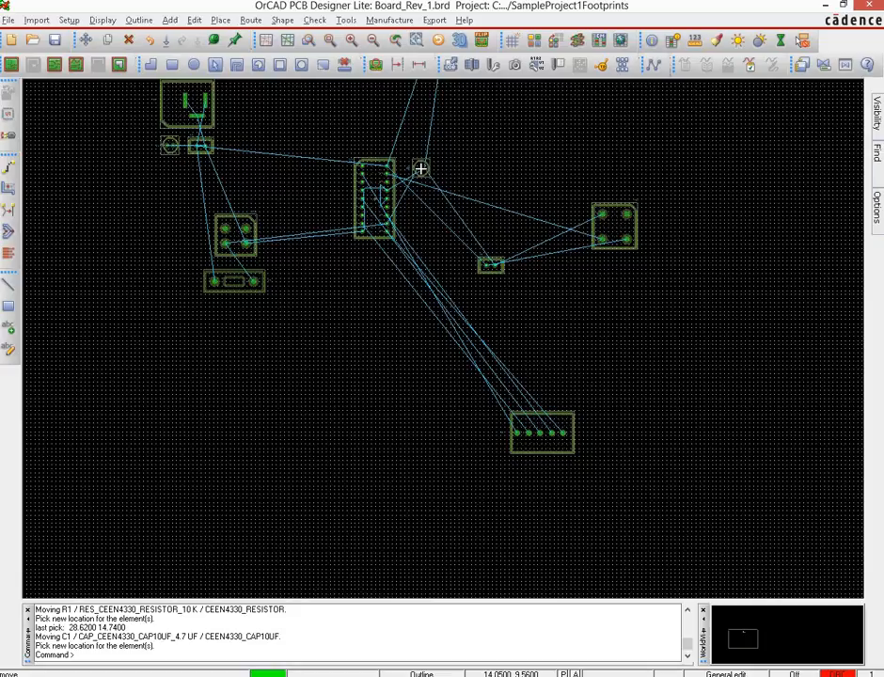
{"action": "left_click", "coordinate": [420, 168]}
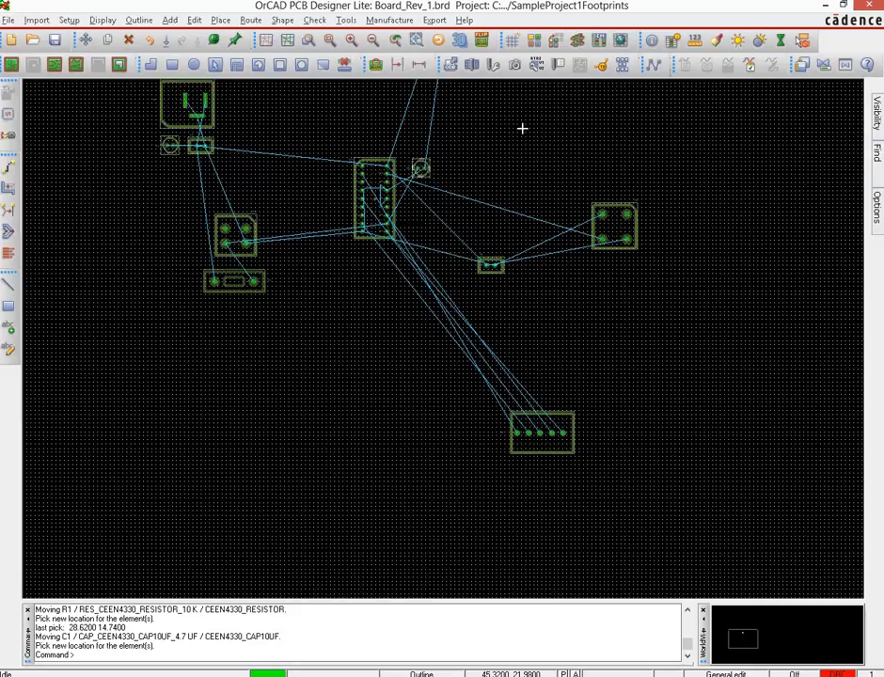
{"action": "scroll", "coordinate": [416, 159], "scroll_direction": "up", "scroll_amount": 2}
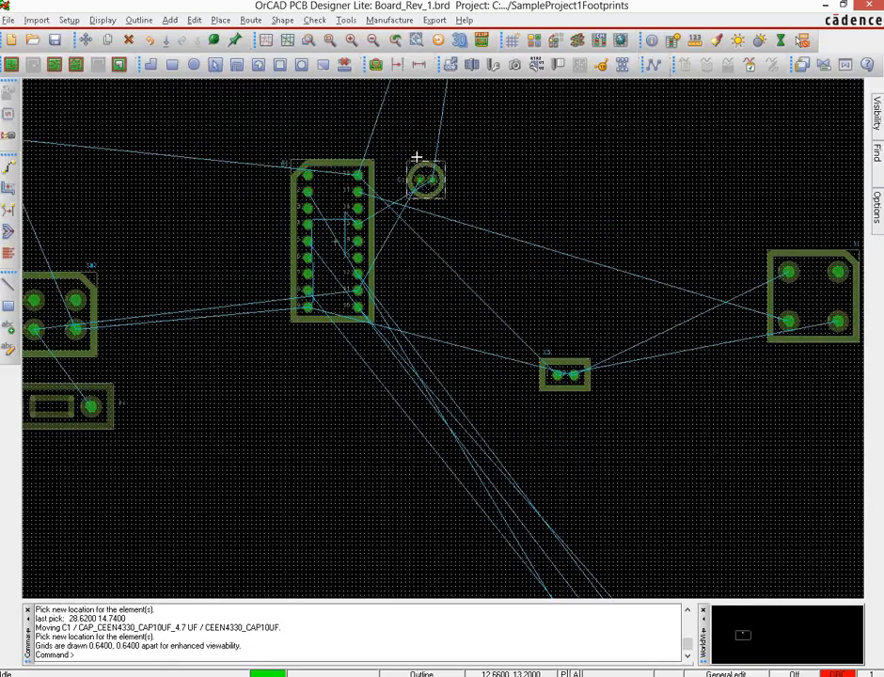
{"action": "scroll", "coordinate": [501, 147], "scroll_direction": "down", "scroll_amount": 2}
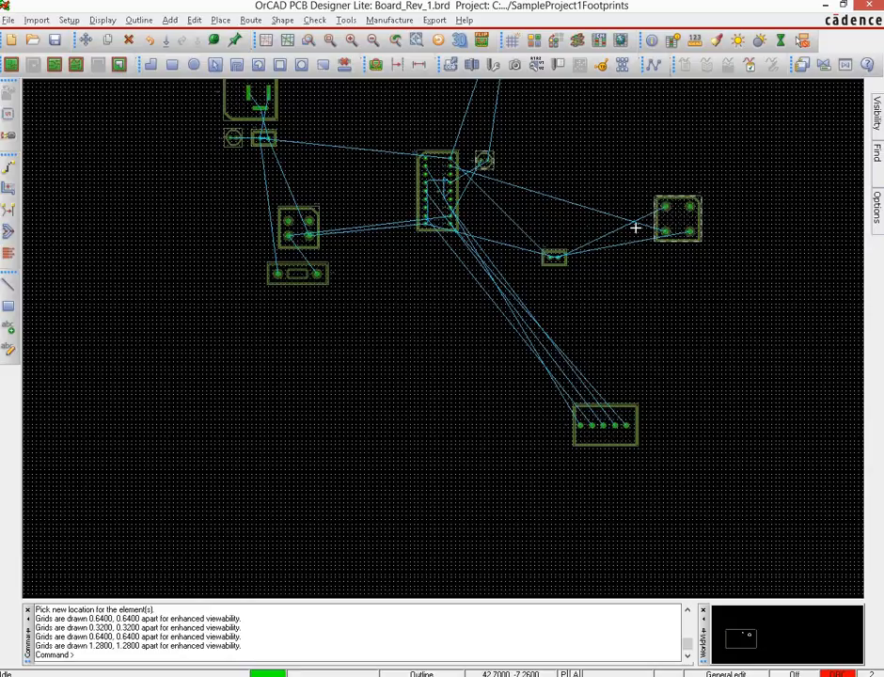
Move the four-pin oscillator X1 close beside the right-hand pins of U1 and place capacitor C5 just below it
{"action": "left_click", "coordinate": [635, 157]}
{"action": "left_click", "coordinate": [677, 217]}
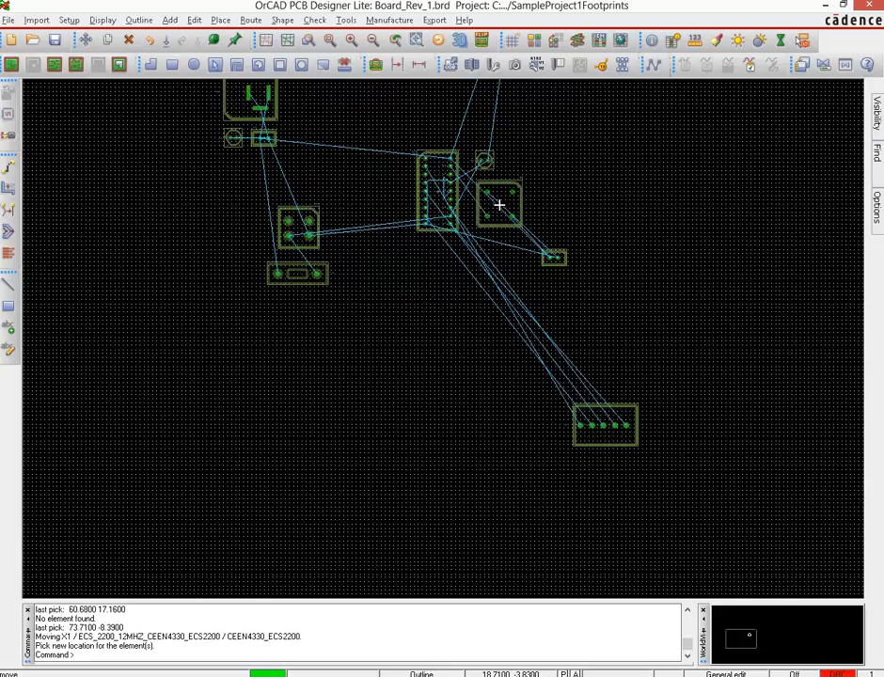
{"action": "left_click", "coordinate": [501, 205]}
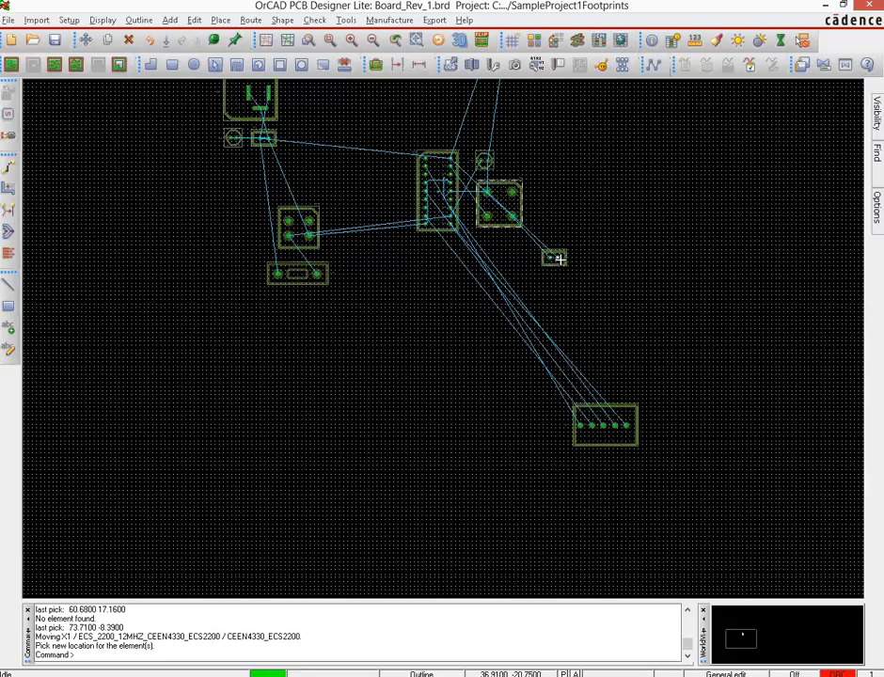
{"action": "left_click", "coordinate": [555, 257]}
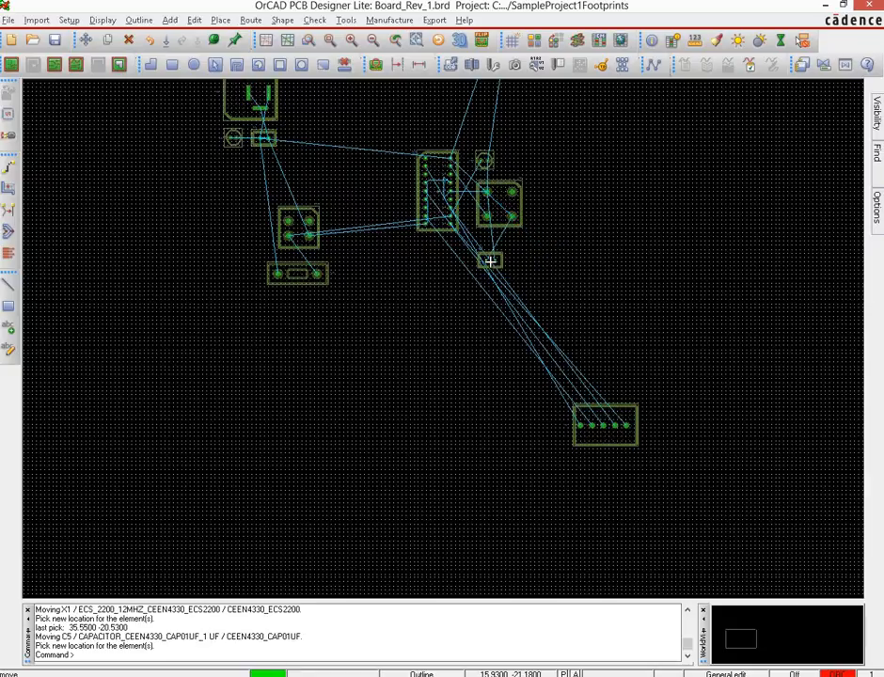
{"action": "left_click", "coordinate": [490, 261]}
Move the 1 uF capacitor C2 down to just above the upper right corner of U1
{"action": "scroll", "coordinate": [605, 131], "scroll_direction": "down", "scroll_amount": 1}
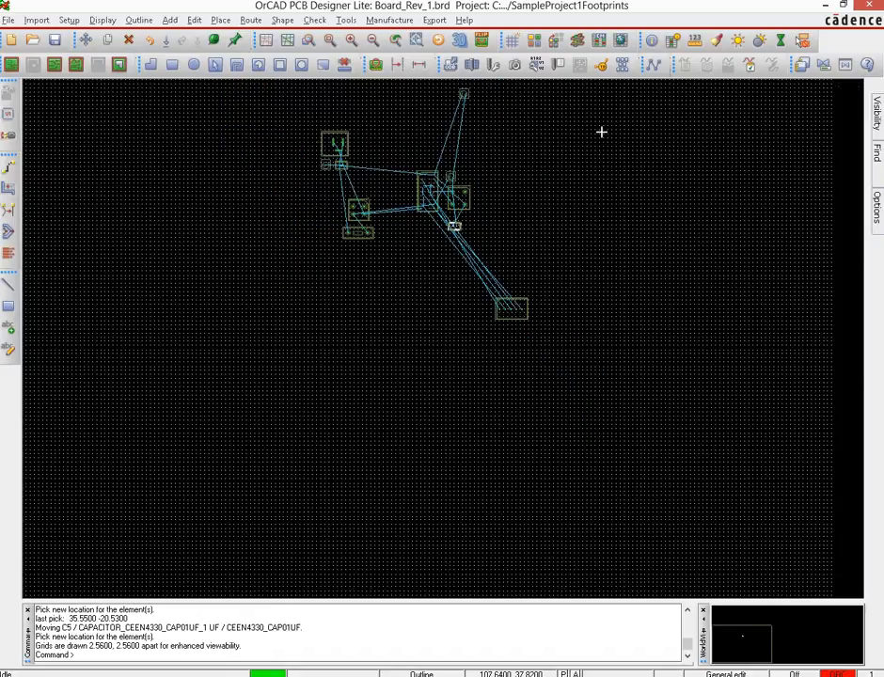
{"action": "left_click", "coordinate": [464, 94]}
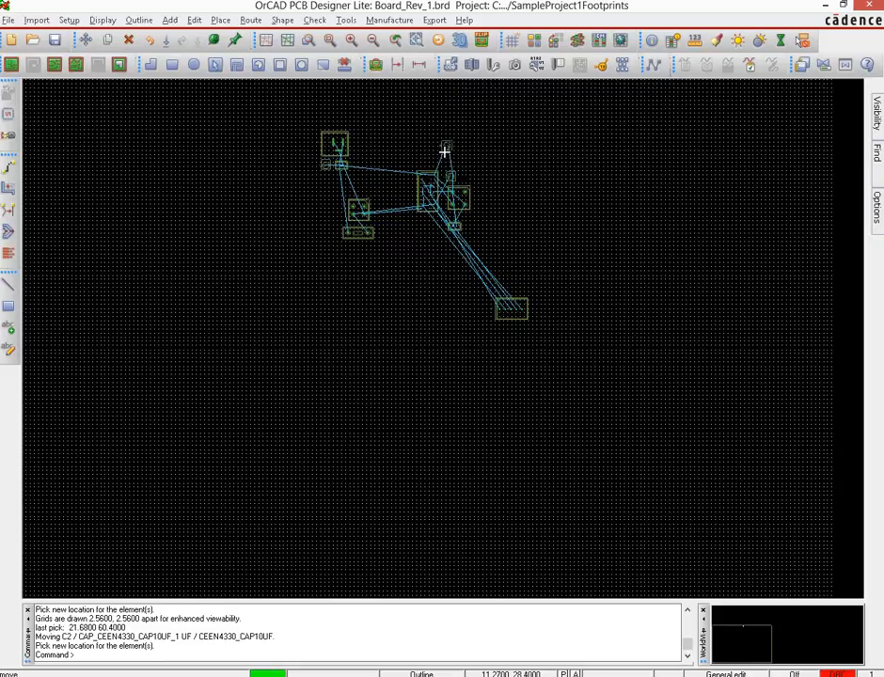
{"action": "left_click", "coordinate": [441, 155]}
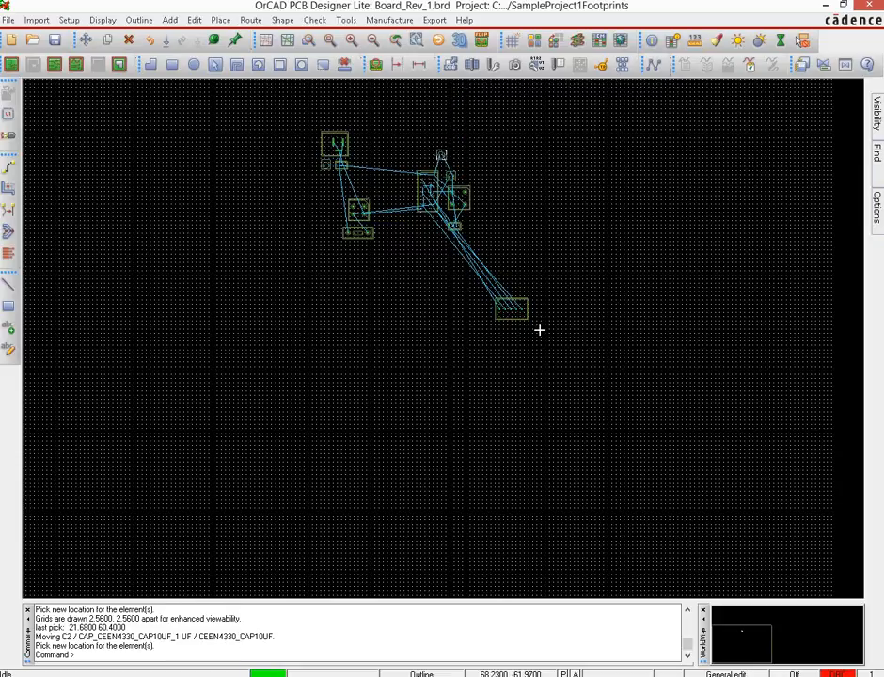
Move the five-pin connector J1 directly below U1, leaving a clear gap between them
{"action": "left_click", "coordinate": [496, 316]}
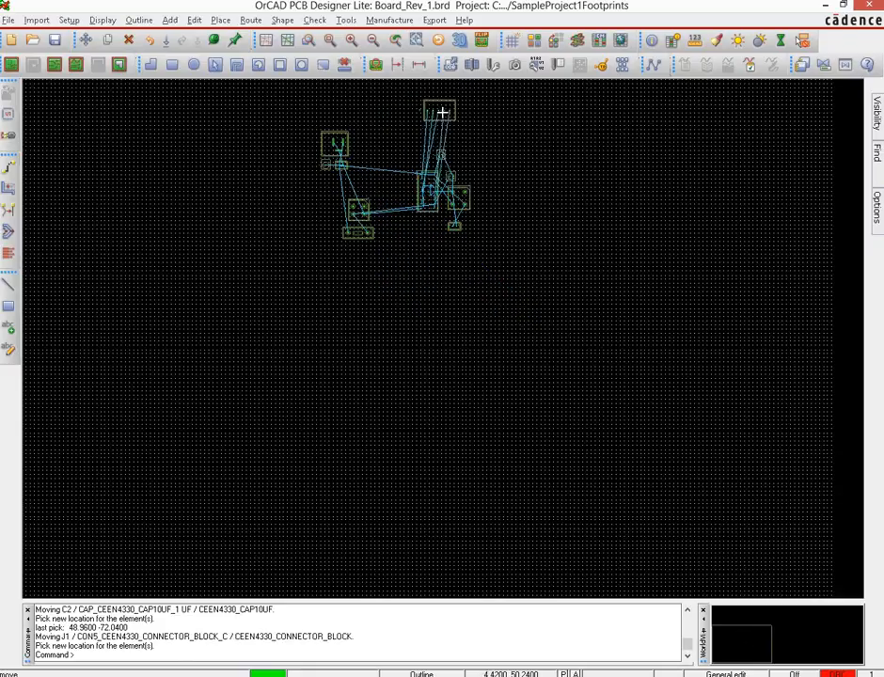
{"action": "left_click", "coordinate": [388, 198]}
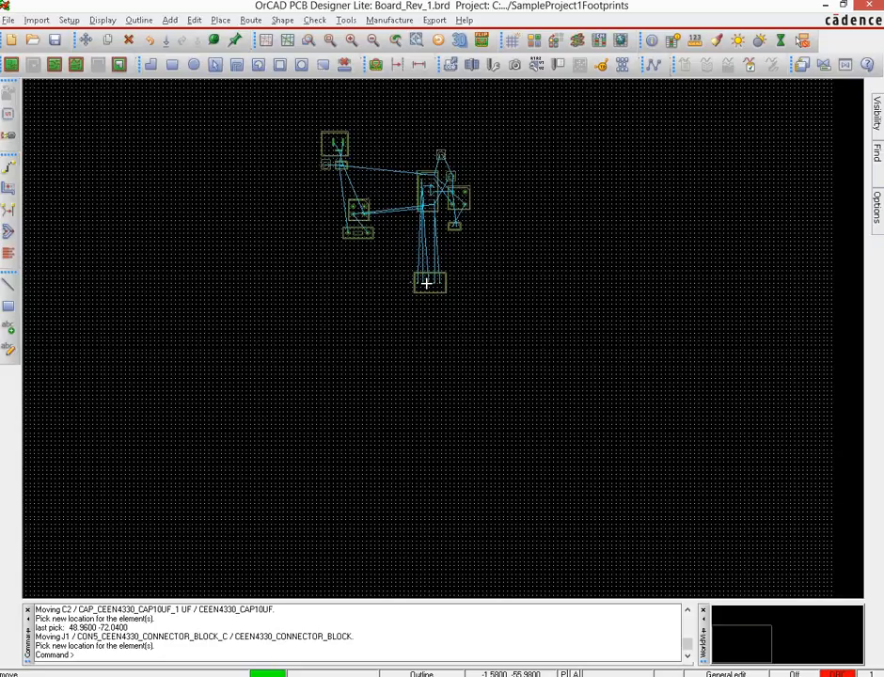
{"action": "left_click", "coordinate": [425, 282]}
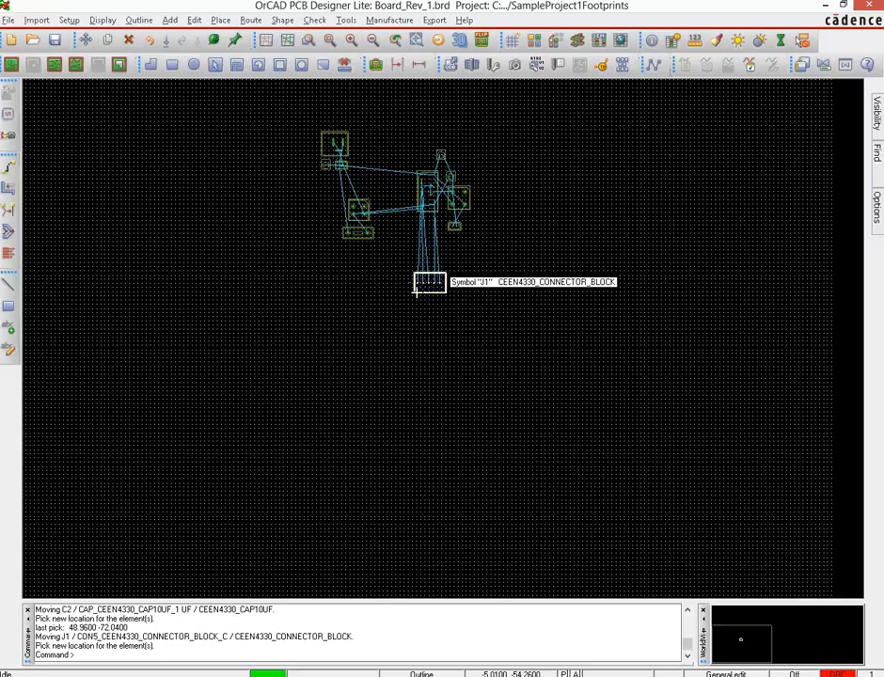
{"action": "left_click", "coordinate": [572, 203]}
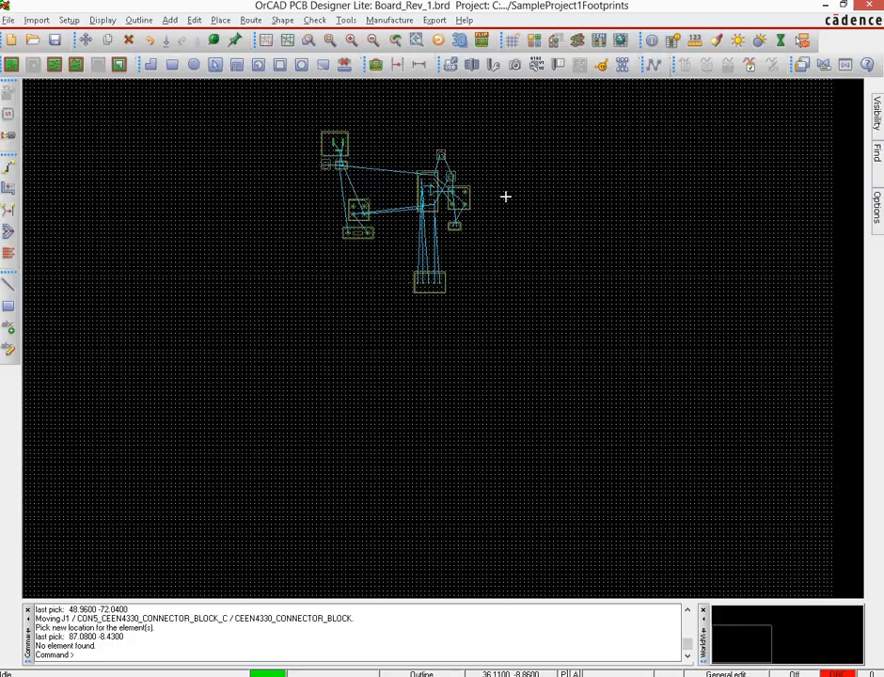
Shift oscillator X1 farther to the right of U1 and place the 4.7 uF capacitor C1 just above X1
{"action": "left_click", "coordinate": [458, 198]}
{"action": "left_click", "coordinate": [505, 196]}
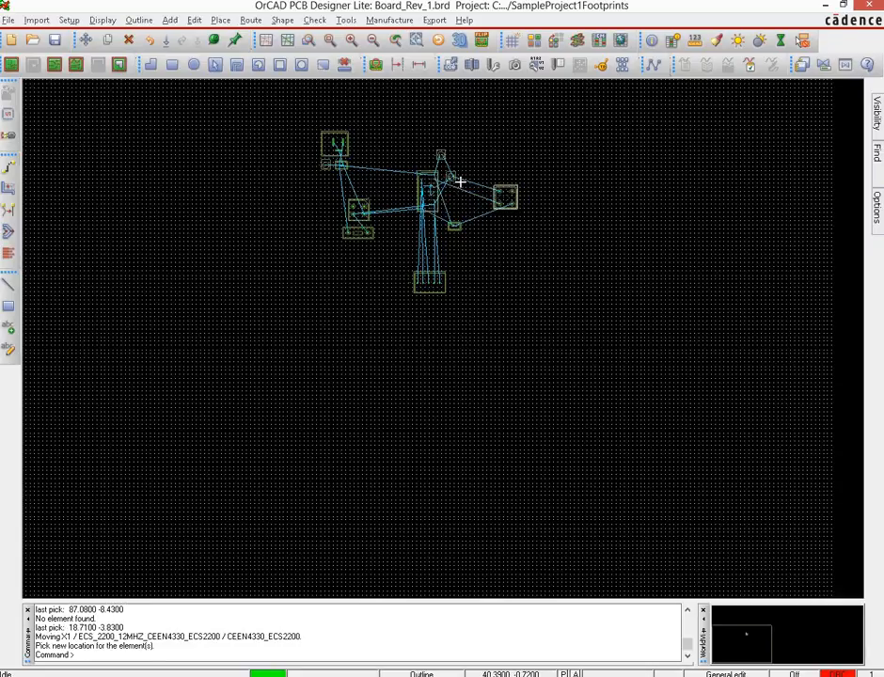
{"action": "left_click", "coordinate": [450, 176]}
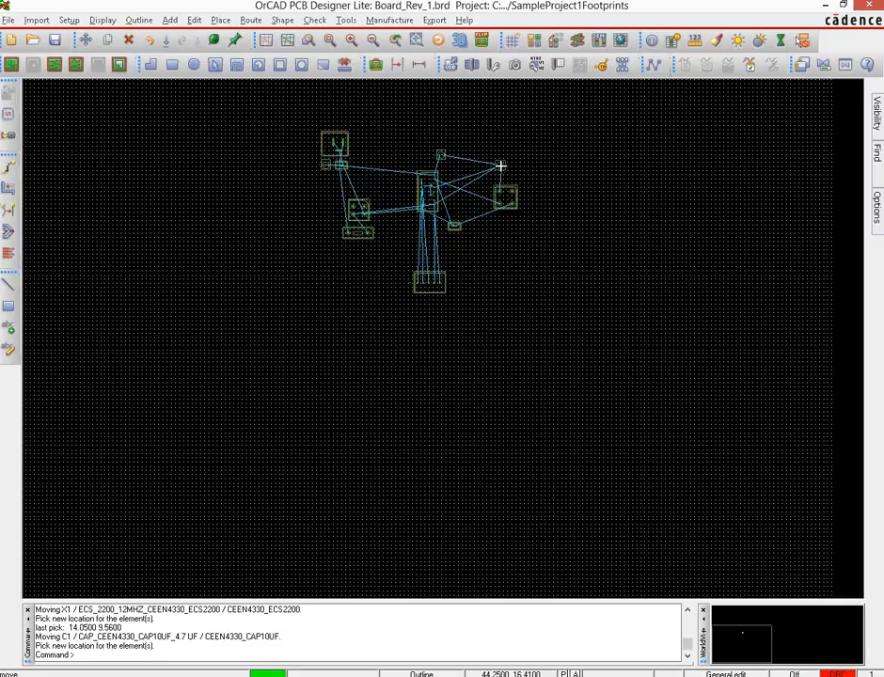
{"action": "left_click", "coordinate": [500, 165]}
Spread C2 and C5 away from U1, placing C2 to the upper left of C1 and C5 between X1 and connector J1
{"action": "left_click", "coordinate": [441, 155]}
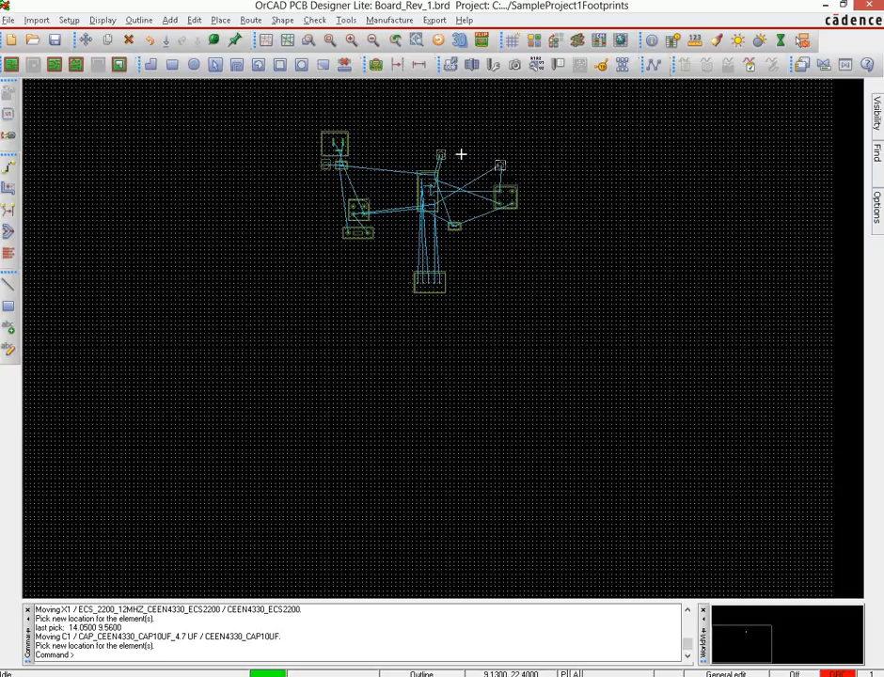
{"action": "left_click", "coordinate": [468, 154]}
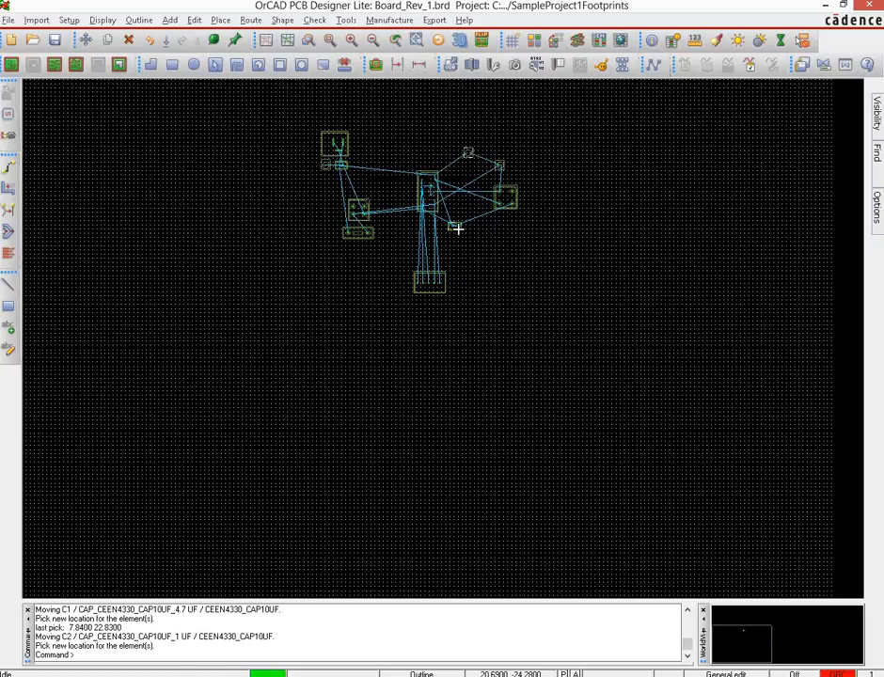
{"action": "left_click", "coordinate": [456, 226]}
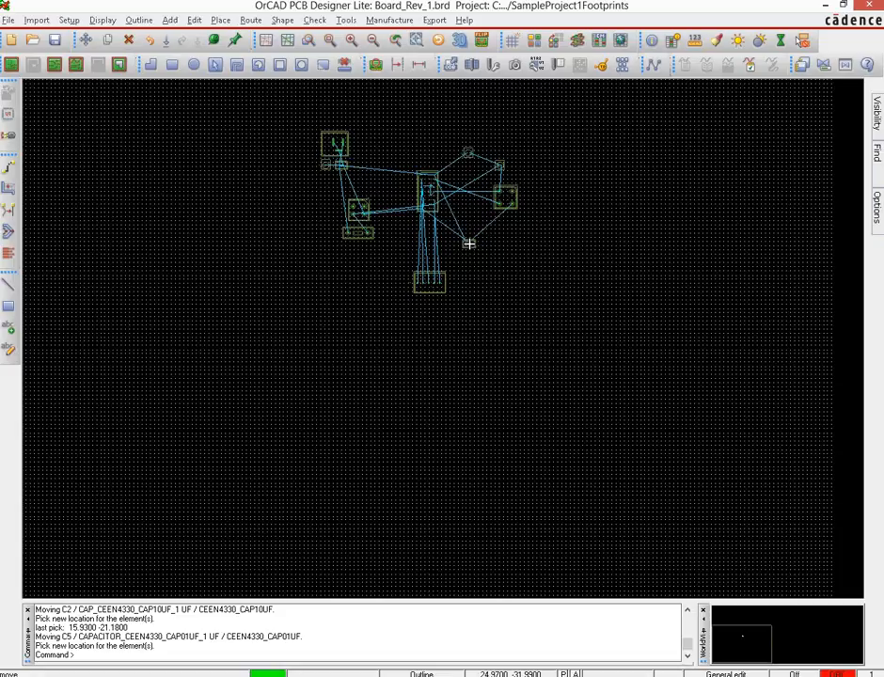
{"action": "left_click", "coordinate": [470, 242]}
{"action": "left_click", "coordinate": [554, 226]}
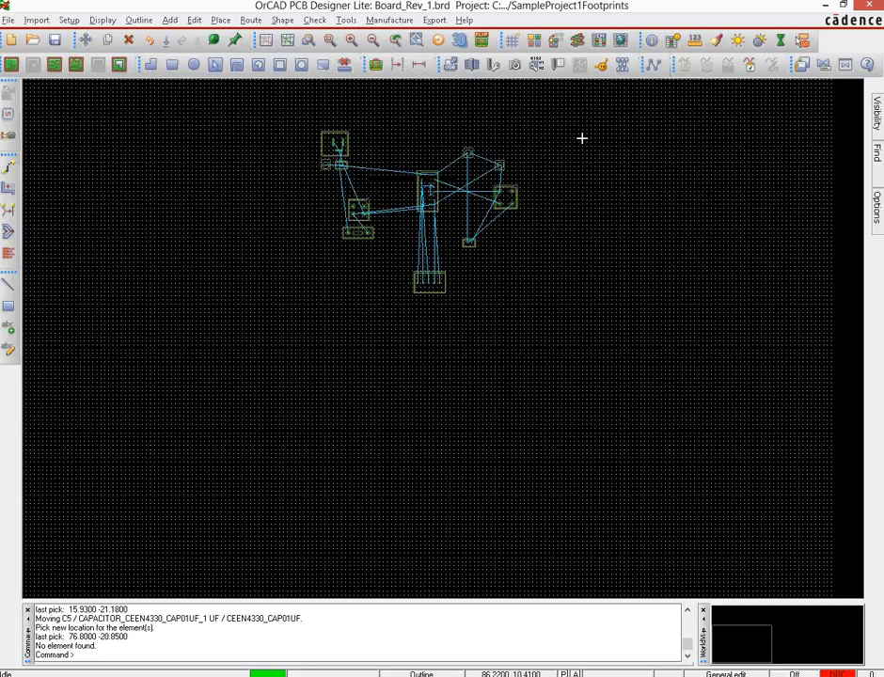
Save the board design, overwriting the existing Board_Rev_1.brd file
{"action": "left_click", "coordinate": [55, 40]}
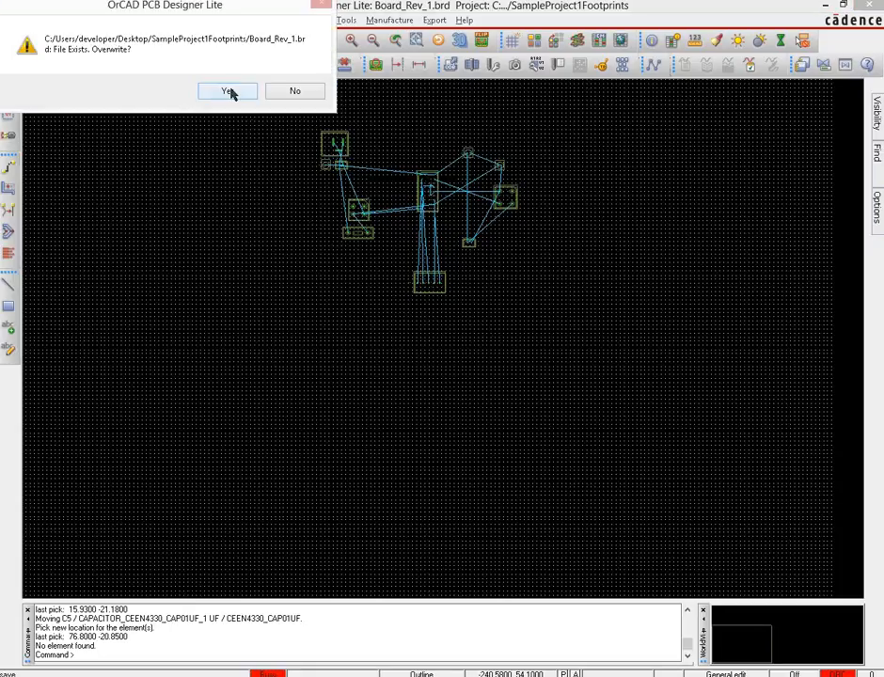
{"action": "left_click", "coordinate": [233, 91]}
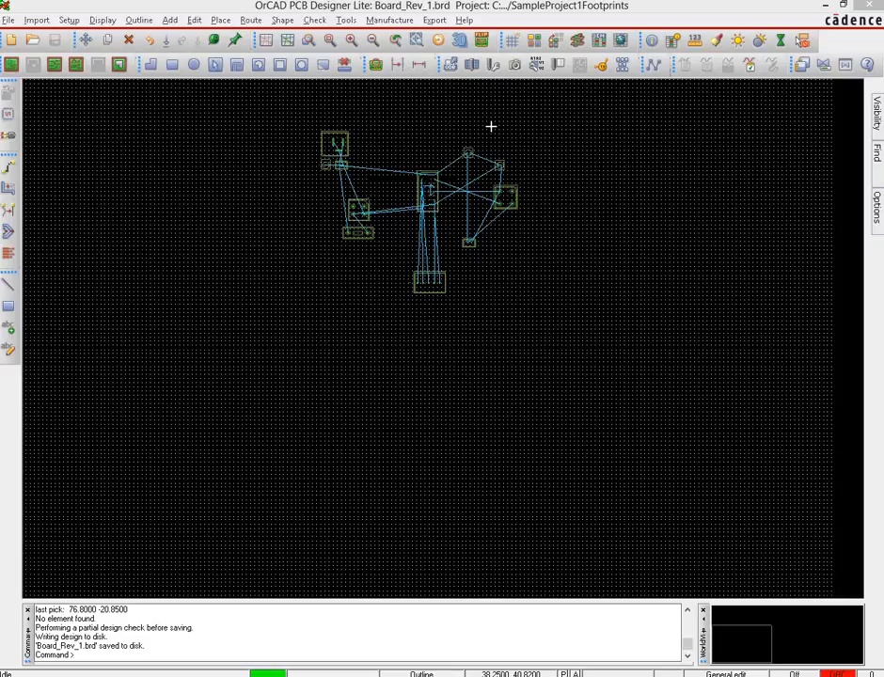